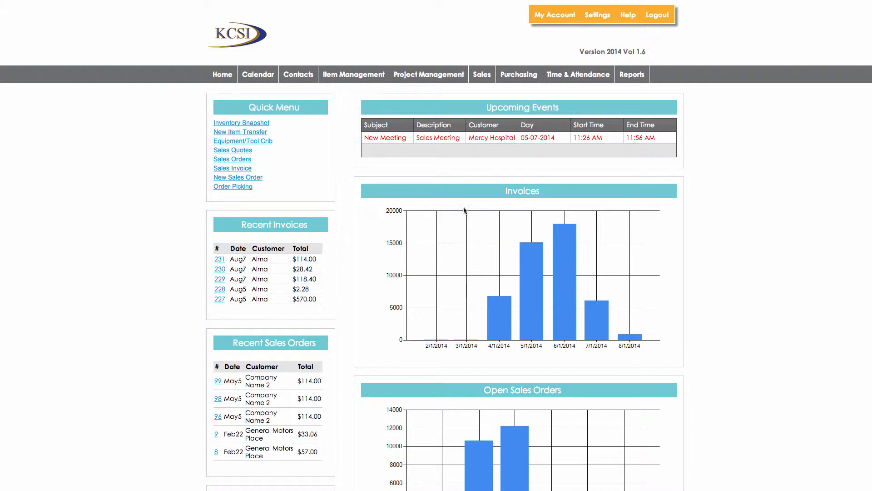
# Step: Open the item transfers list, view the most recent transfer's details, and return to the list
pyautogui.click(359, 76)
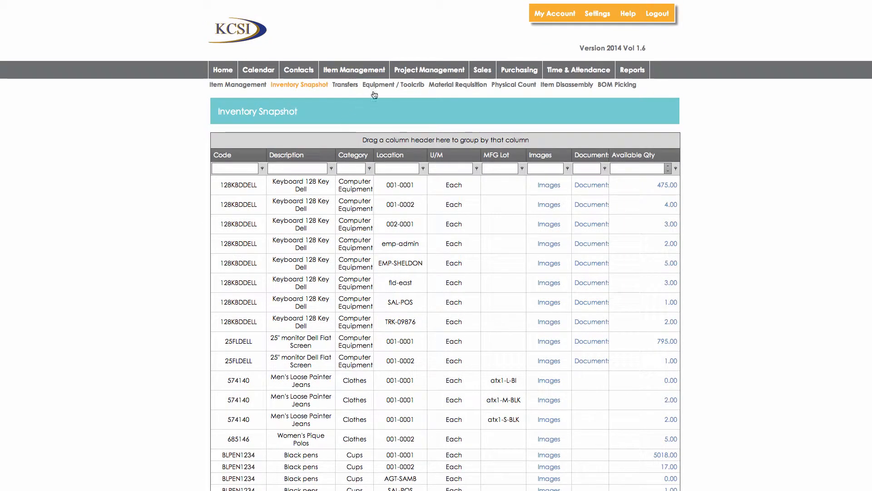
pyautogui.click(345, 86)
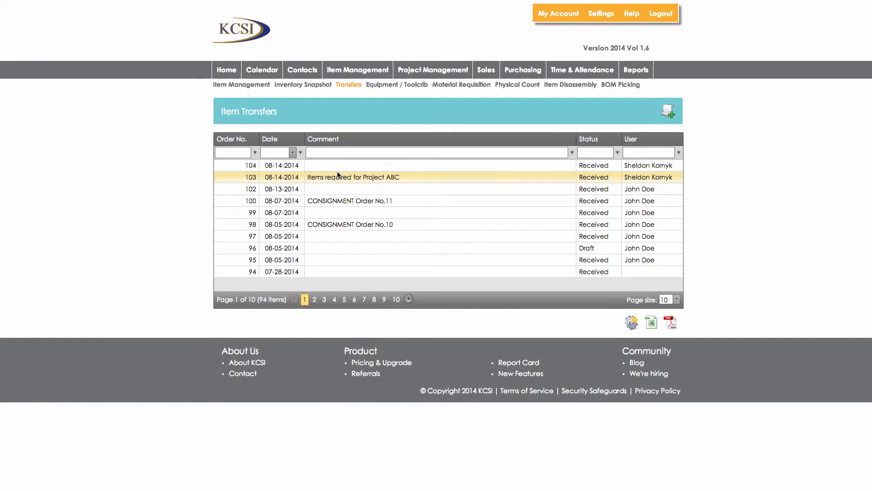
pyautogui.click(338, 168)
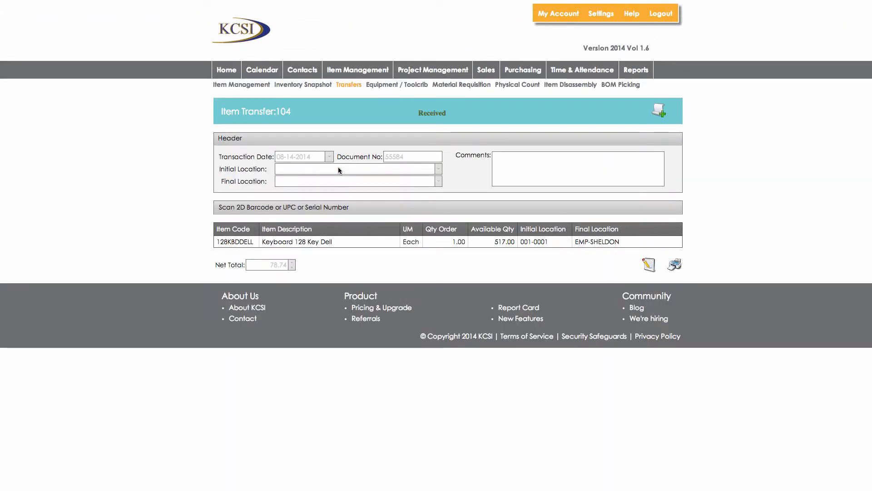
pyautogui.click(349, 85)
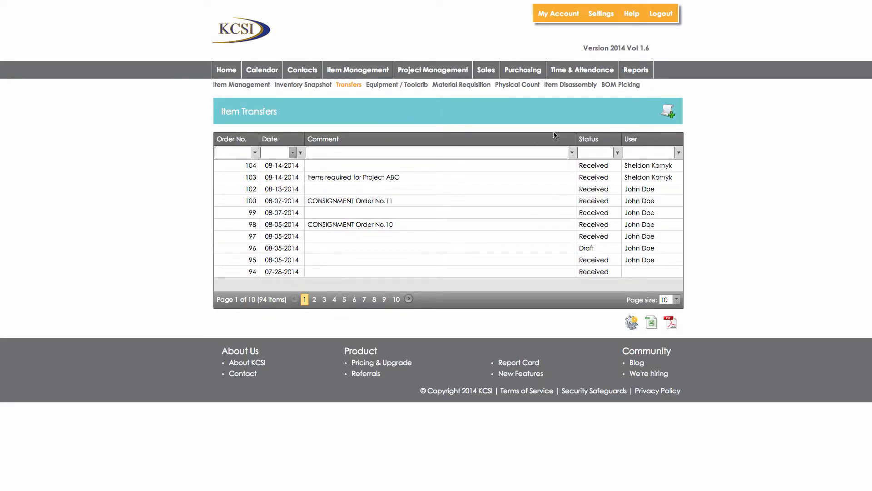
# Step: Create a new item transfer with document number 58458 and the comment "Items required for Project ABC", leaving the header locations blank
pyautogui.click(666, 112)
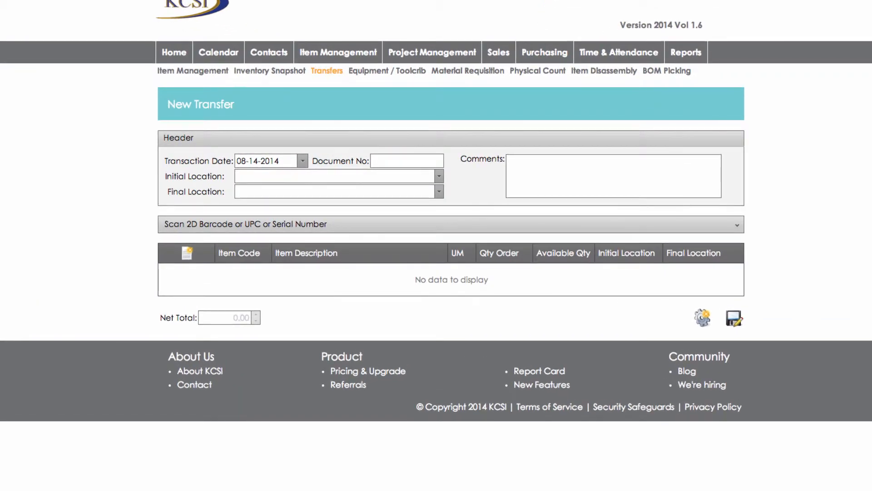
pyautogui.click(440, 178)
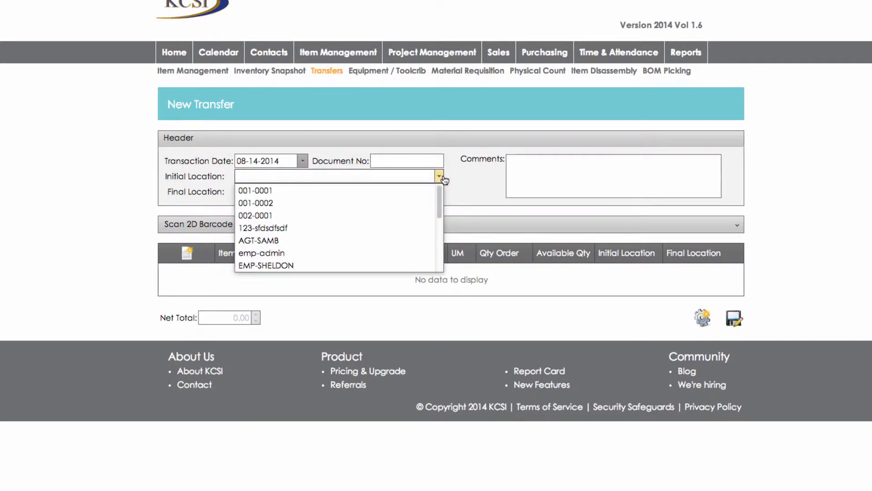
pyautogui.click(461, 178)
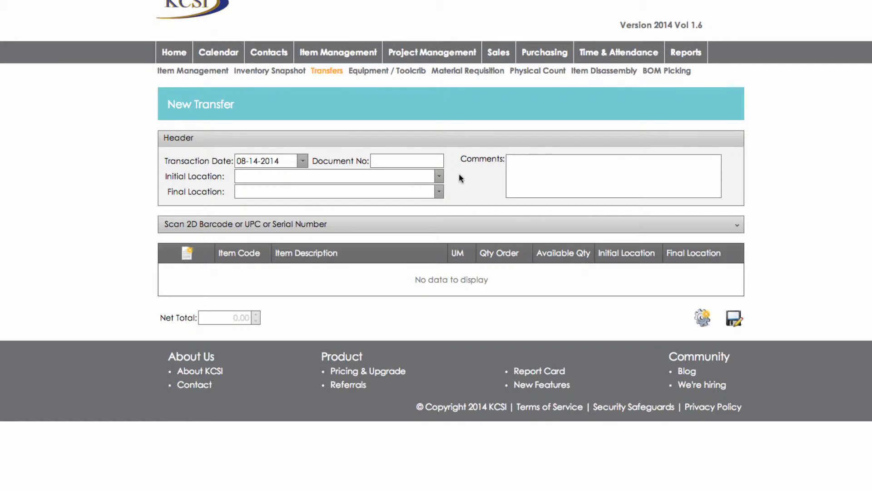
pyautogui.click(423, 165)
pyautogui.write('58458')
pyautogui.click(661, 173)
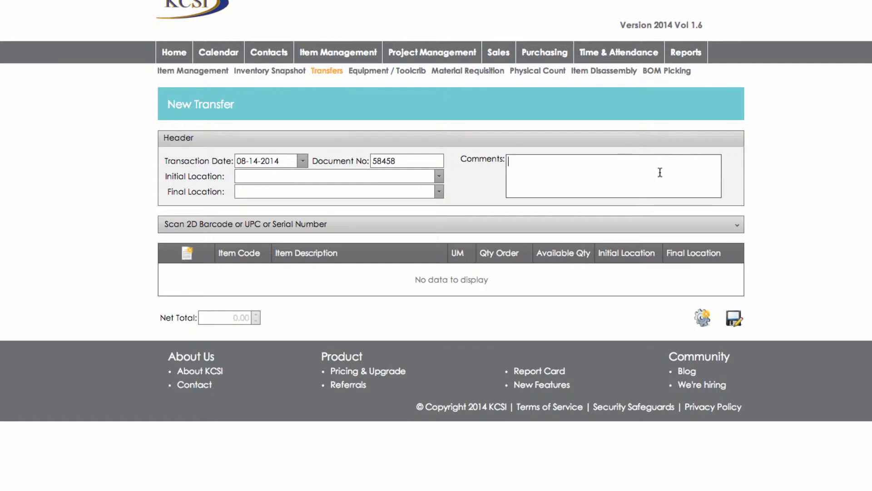
pyautogui.write('Items required for Project ')
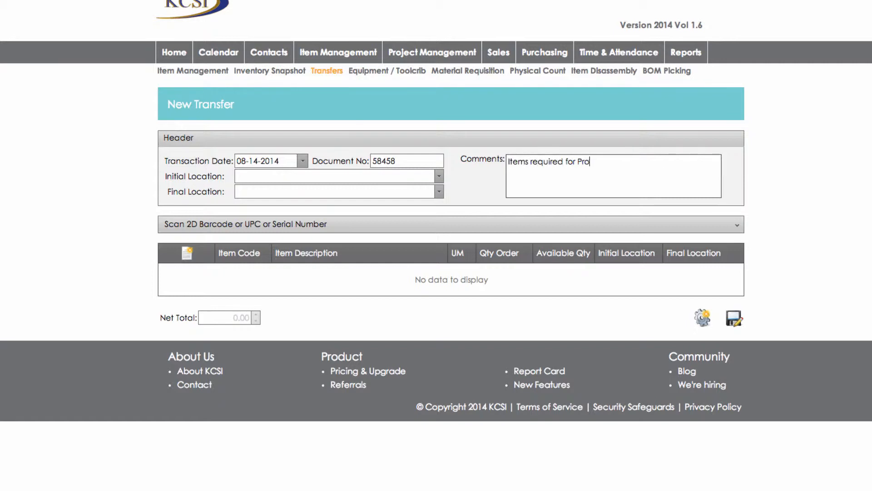
pyautogui.write('ABC')
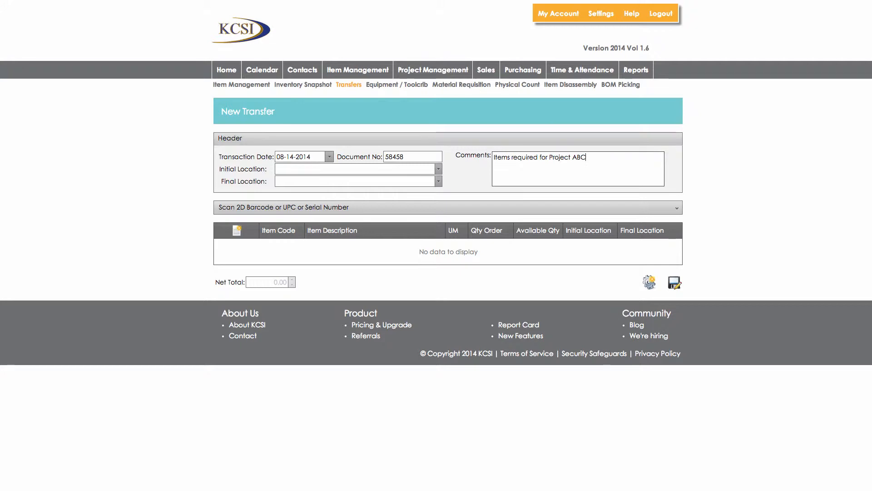
# Step: Expand the barcode scanning section, select UPC mode, and enter 128KBDDELL as the scanned code
pyautogui.click(457, 207)
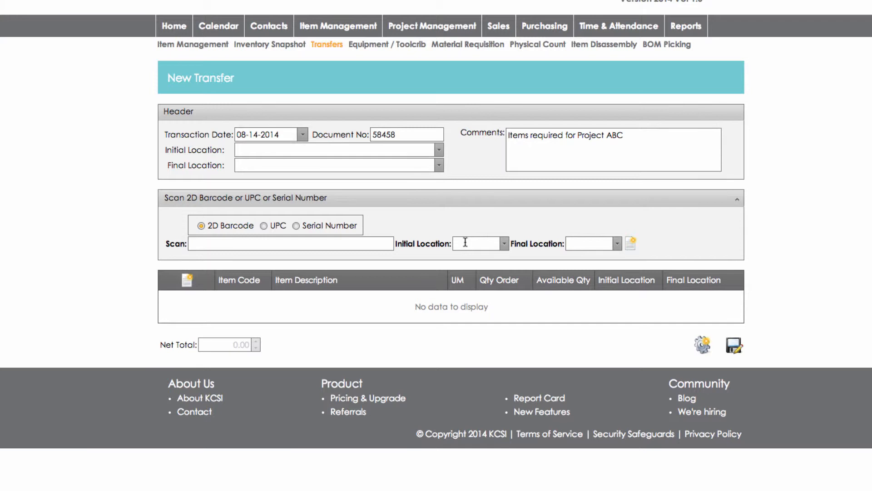
pyautogui.click(276, 227)
pyautogui.click(275, 244)
pyautogui.write('128KBDDELL')
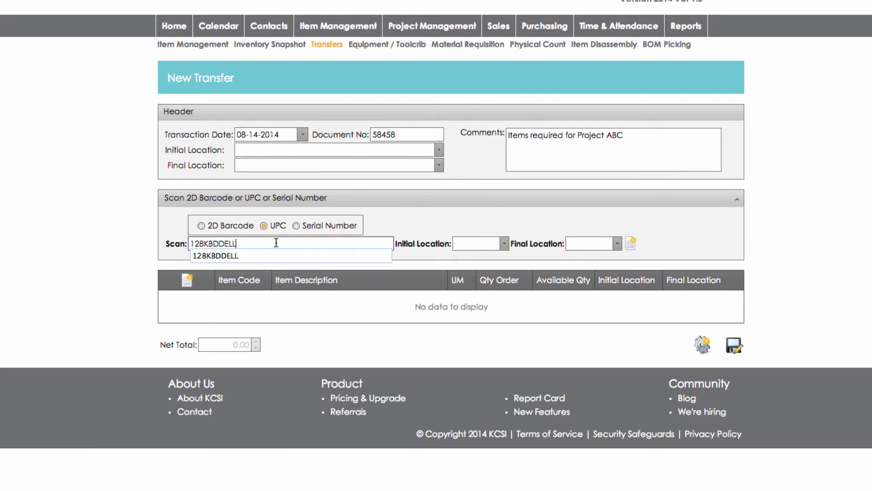
pyautogui.press('Tab')
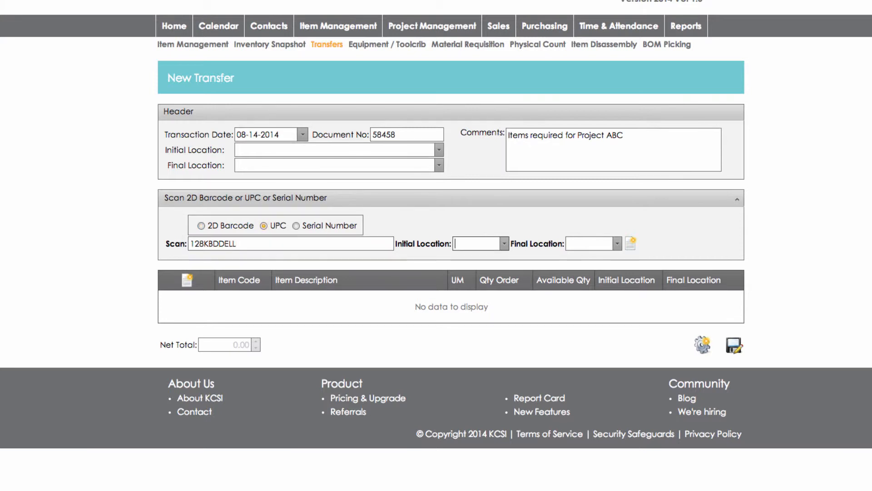
# Step: Set the scan's initial location to 001-0001 and final location to the named employee's EMP location, and add the scanned item to the transfer
pyautogui.click(504, 243)
pyautogui.click(500, 257)
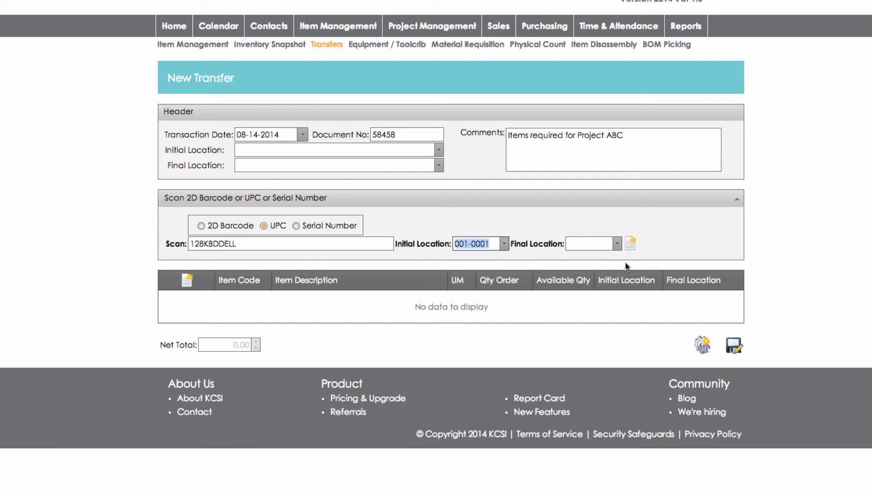
pyautogui.click(617, 245)
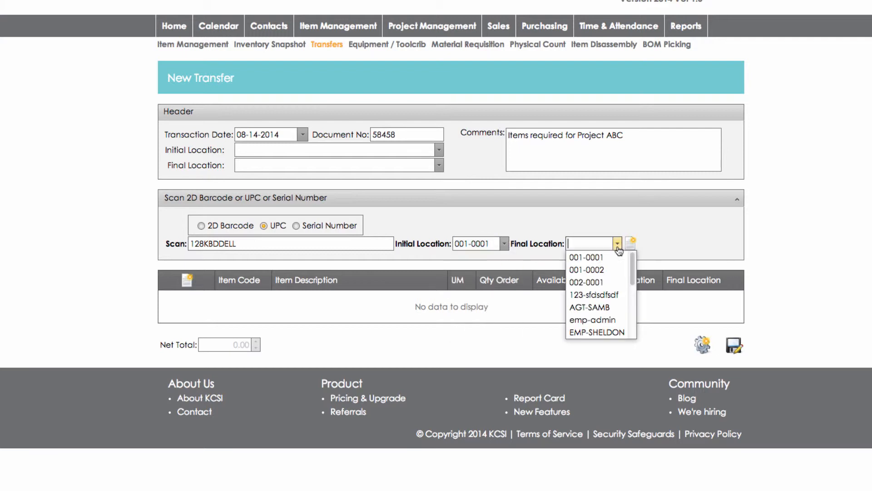
pyautogui.click(606, 332)
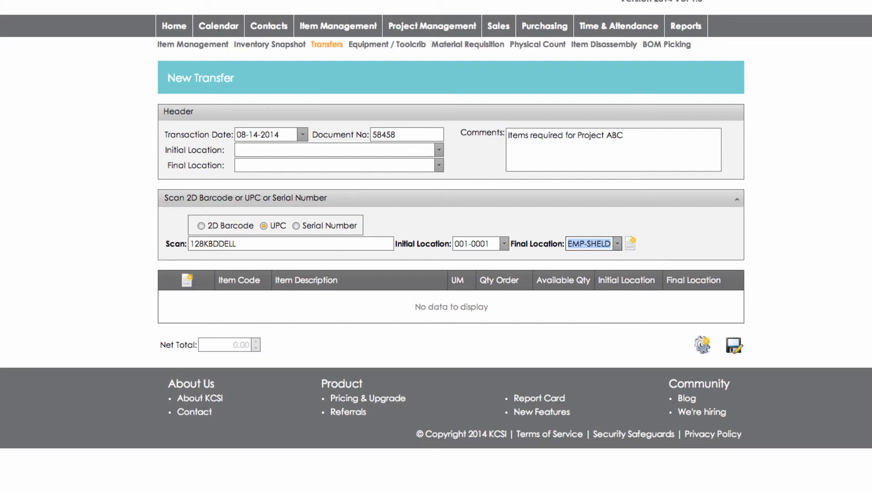
pyautogui.click(632, 245)
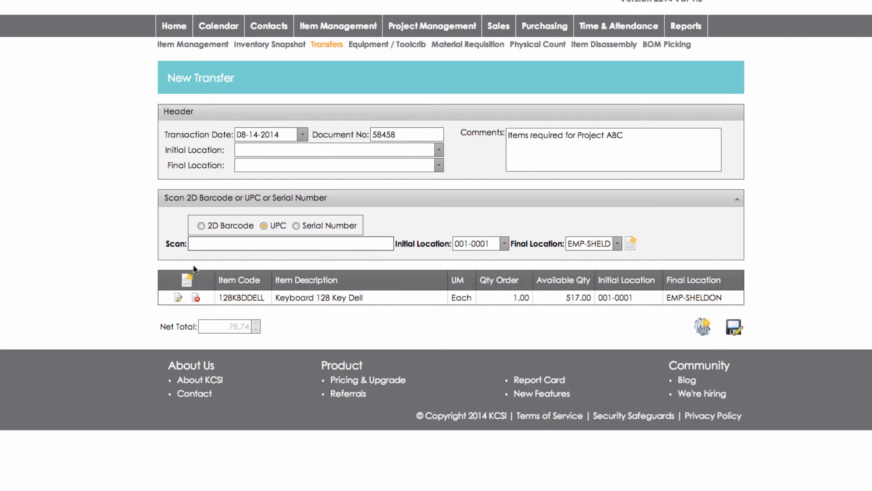
# Step: Scan UPC 128KBDDELL two more times with the same locations to raise the keyboard line's quantity to 3
pyautogui.click(244, 244)
pyautogui.write('128KBDDELL')
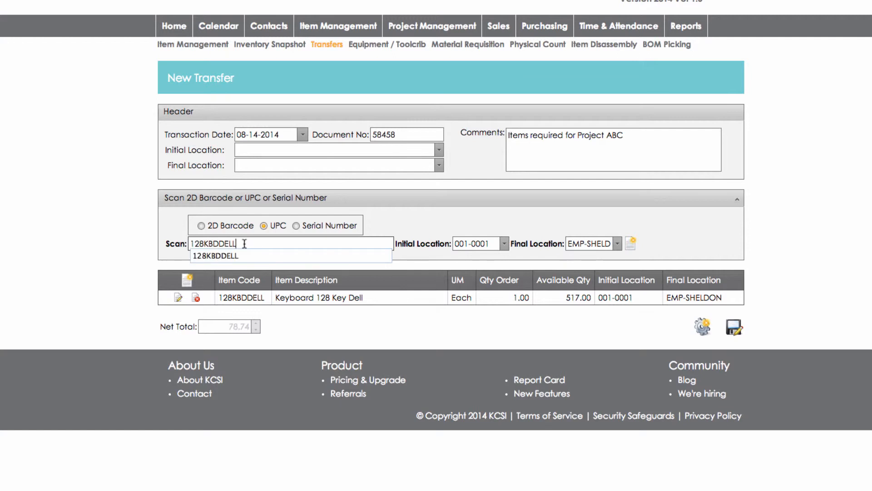
pyautogui.press('Tab')
pyautogui.click(634, 244)
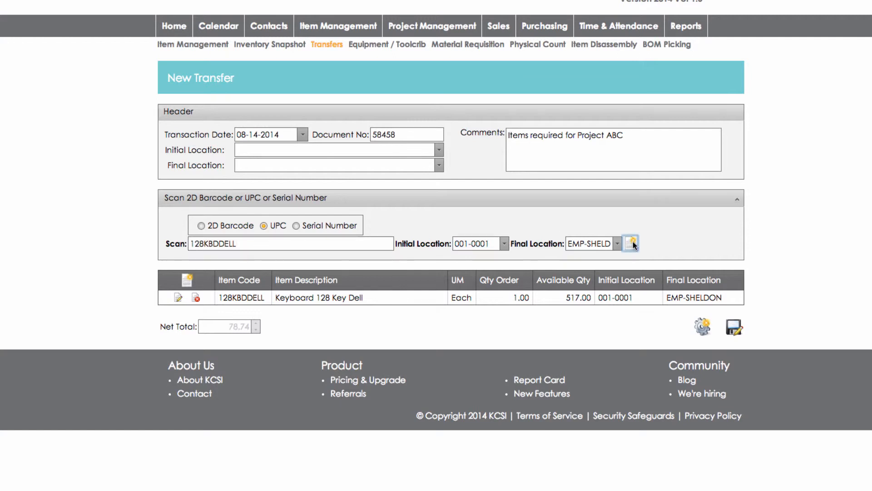
pyautogui.click(346, 245)
pyautogui.write('128KBDDELL')
pyautogui.press('Tab')
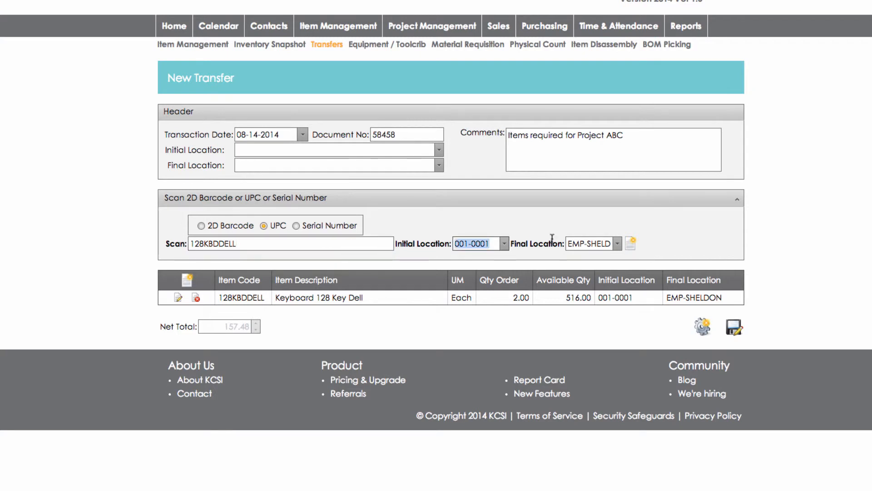
pyautogui.click(631, 245)
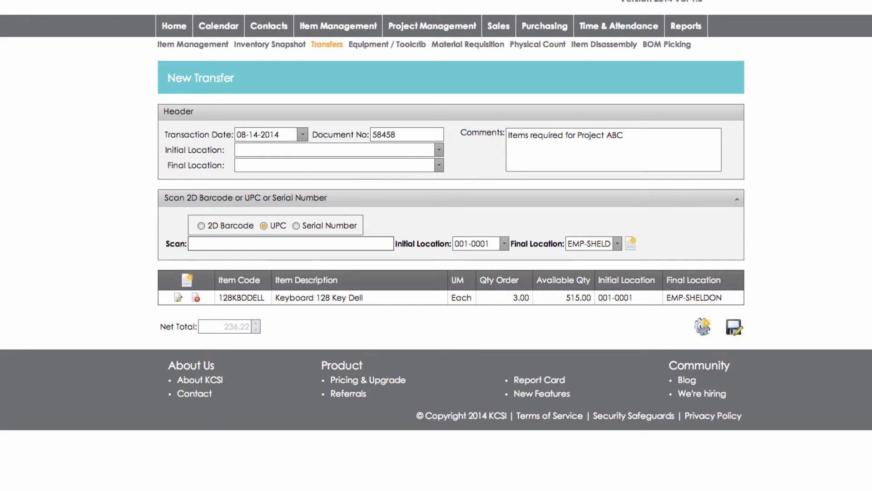
# Step: Start a new transfer line manually for Black pens with an order quantity of 4
pyautogui.click(190, 283)
pyautogui.click(415, 298)
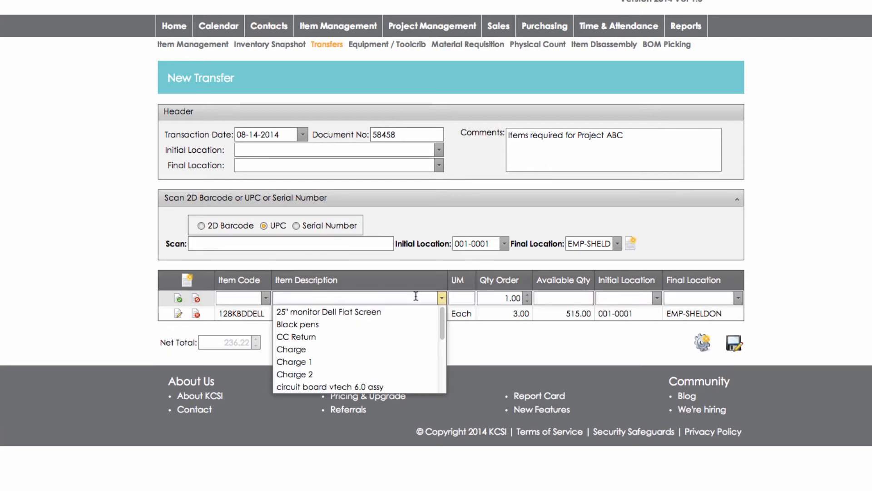
pyautogui.write('black')
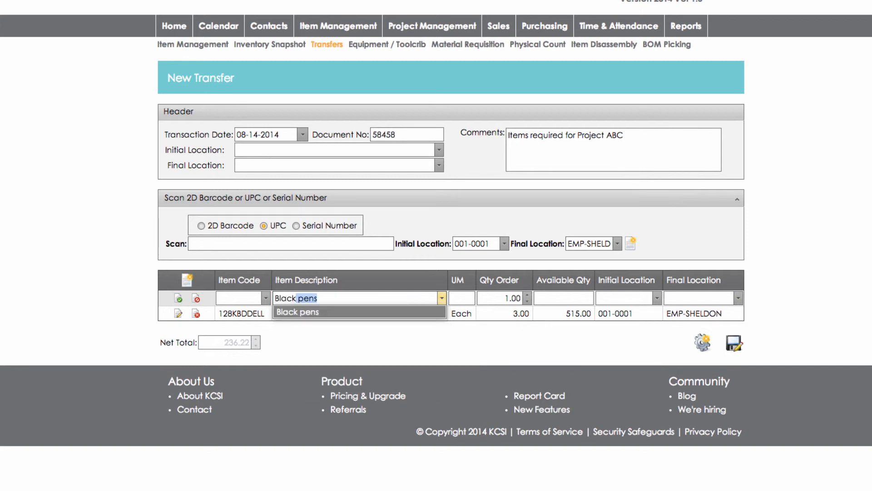
pyautogui.press('Return')
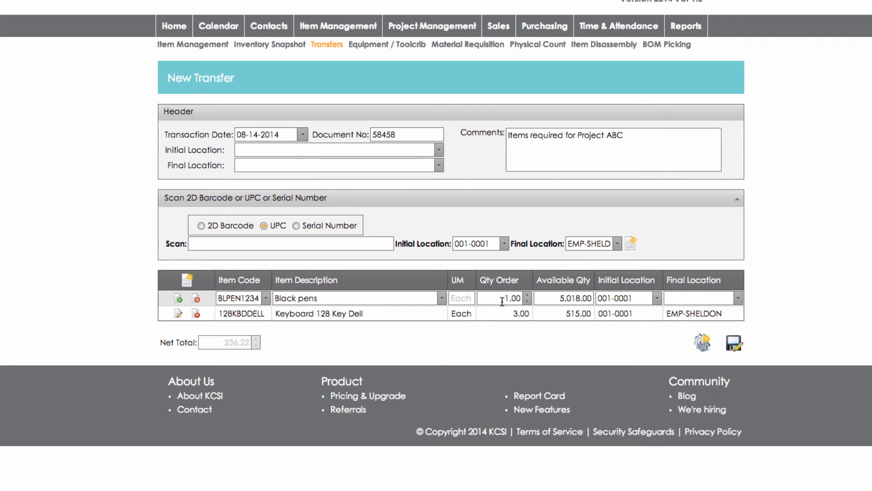
pyautogui.click(499, 299)
pyautogui.write('4')
pyautogui.press('Tab')
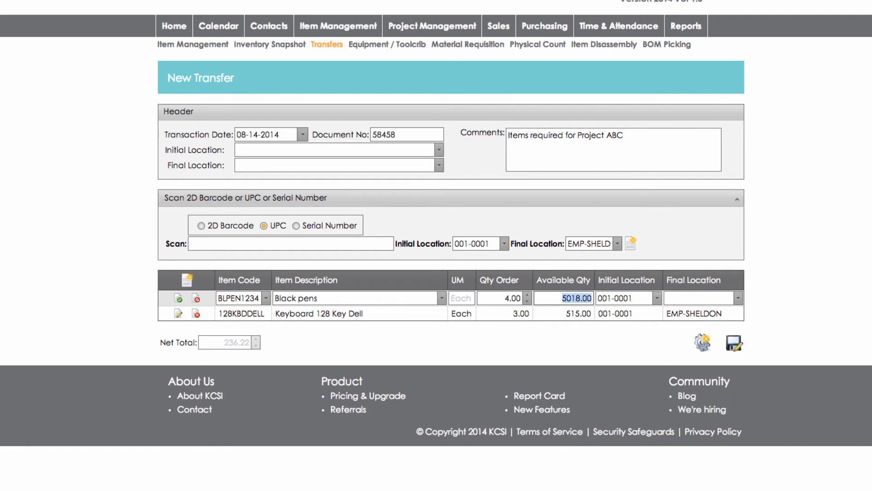
# Step: Set the Black pens line's final location to the named employee's EMP location, and save the line and the transfer
pyautogui.click(738, 299)
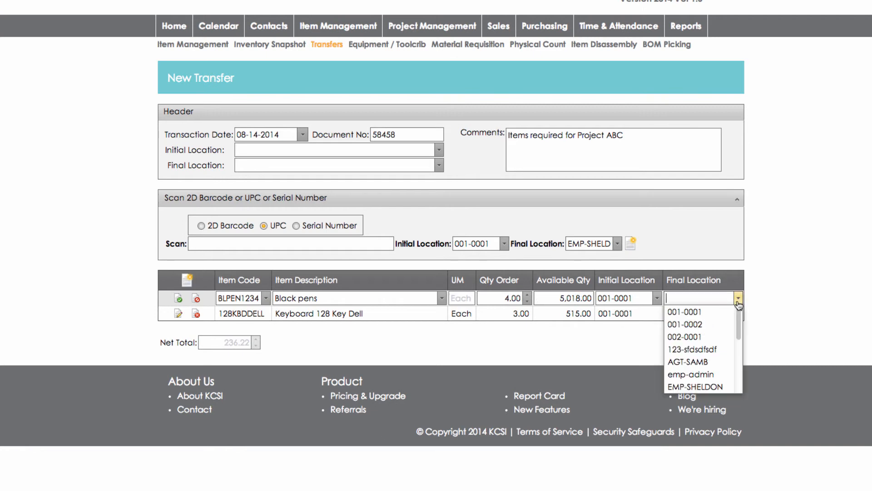
pyautogui.click(712, 386)
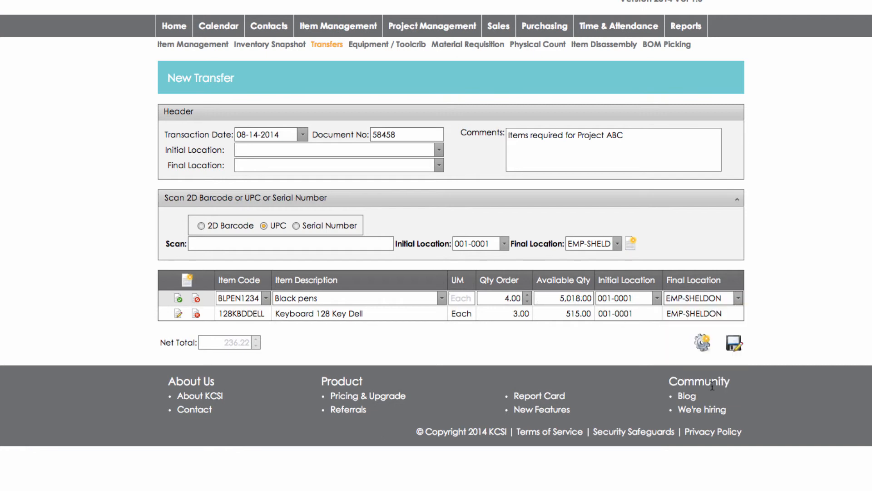
pyautogui.click(738, 301)
pyautogui.click(738, 301)
pyautogui.click(179, 299)
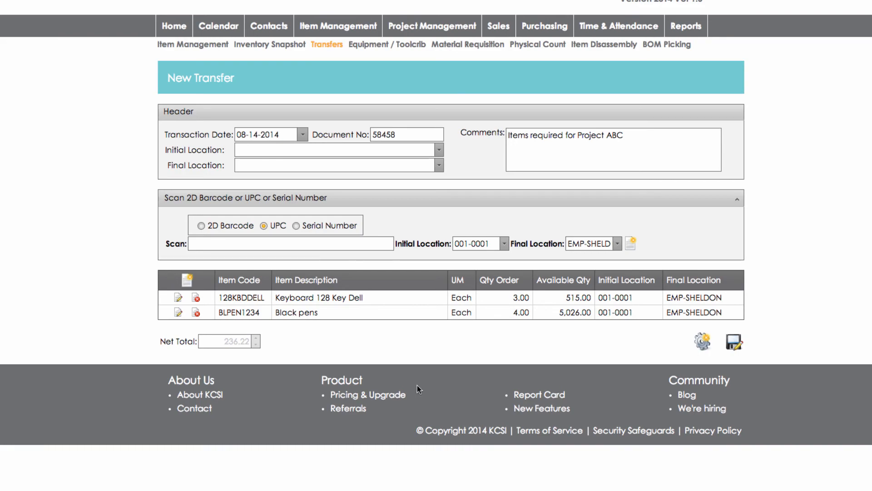
pyautogui.click(734, 342)
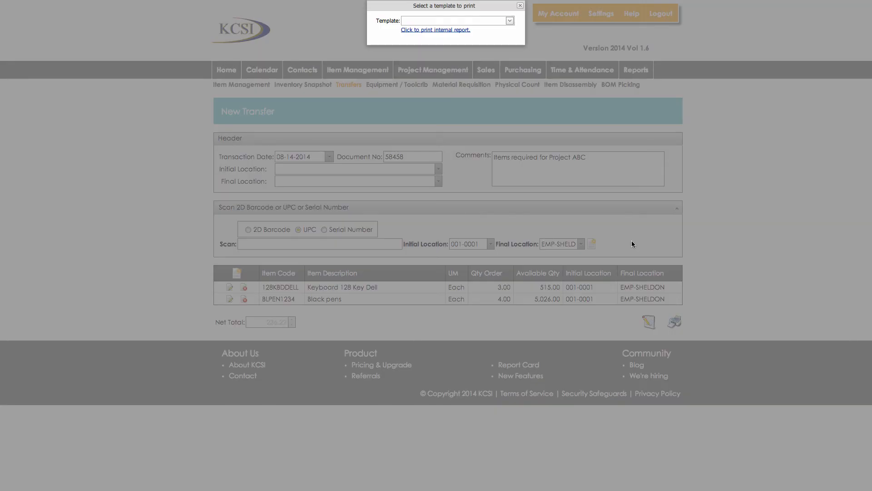